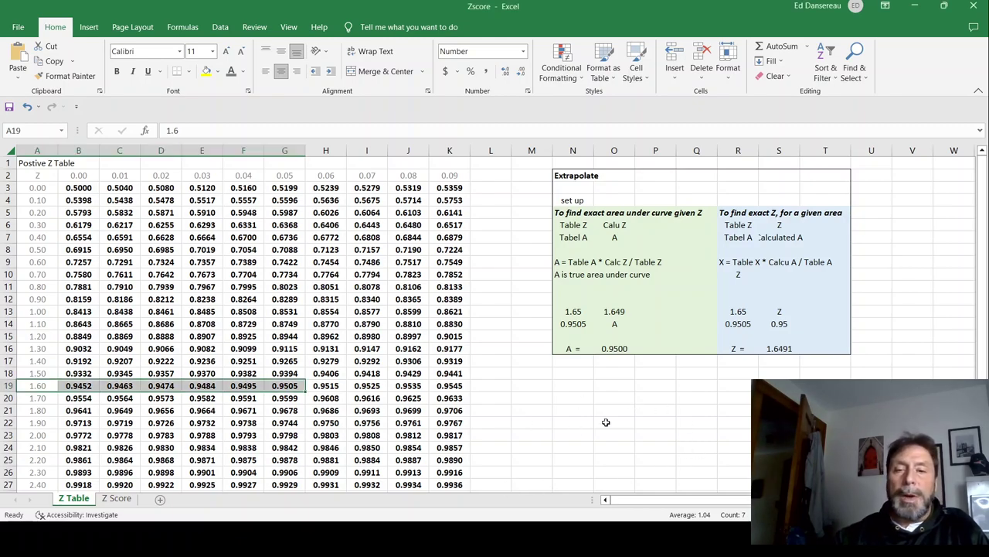
- Deselect the highlighted 1.60 row and collapse the ribbon to show more Z-table rows
left_click(614, 337)
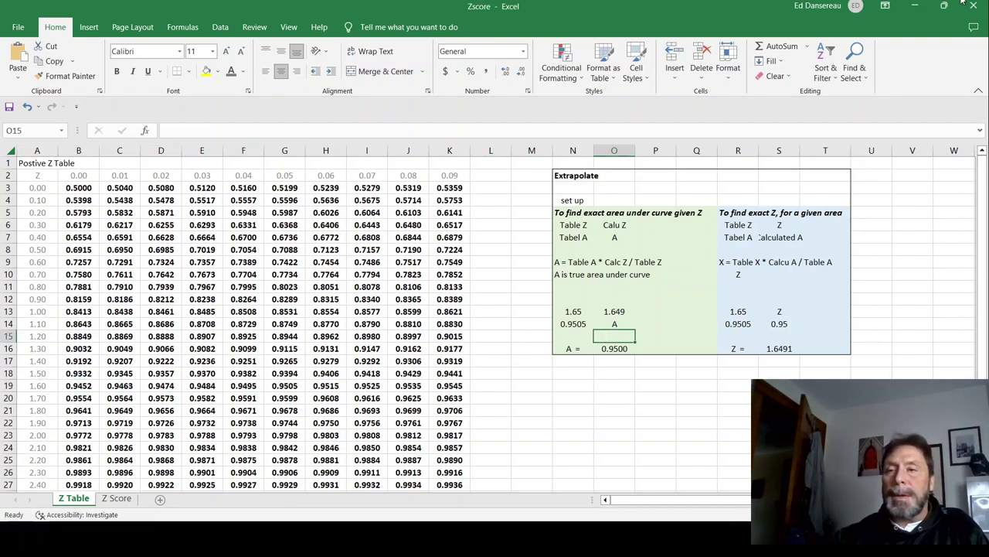
left_click(979, 90)
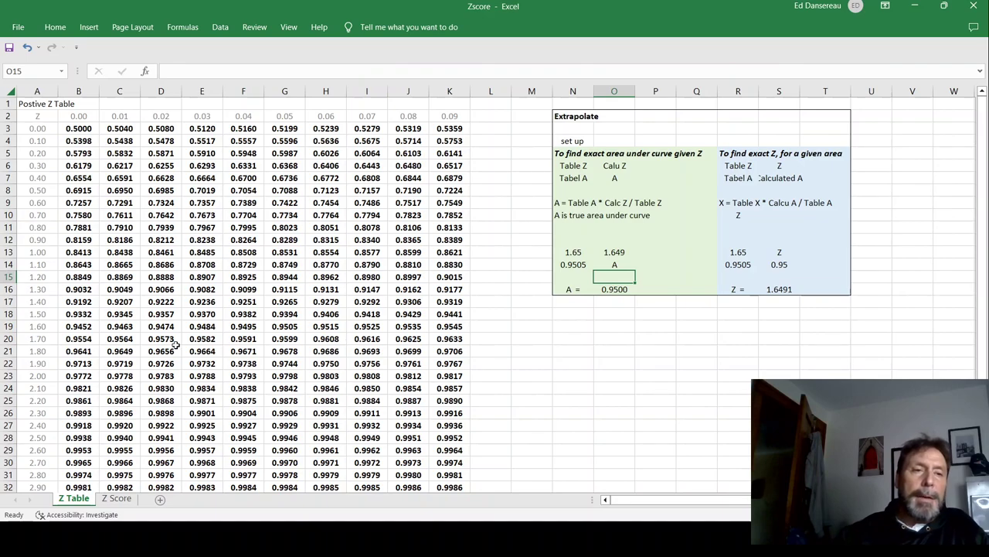
- Enter the Z value 1.65 in cell N22
left_click(37, 129)
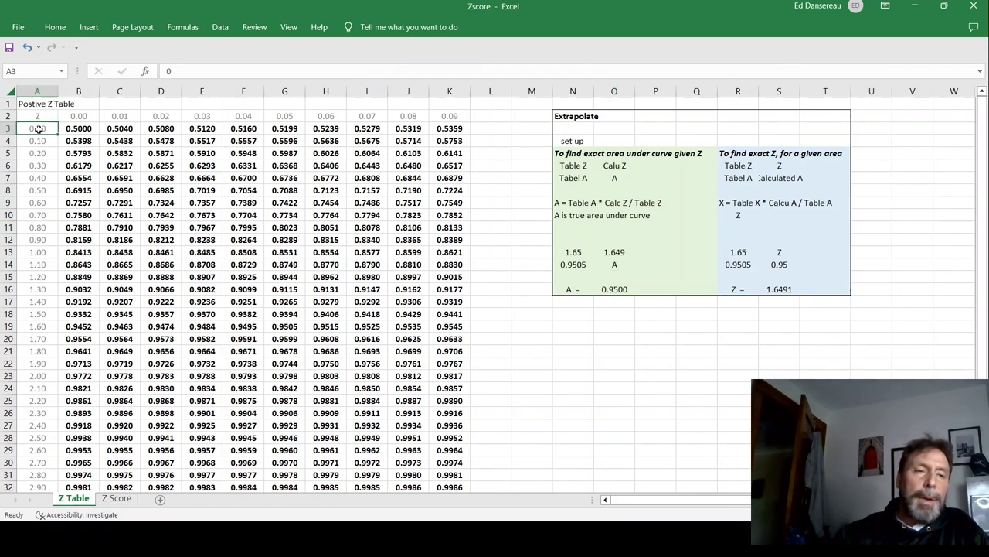
left_click(562, 360)
type("1")
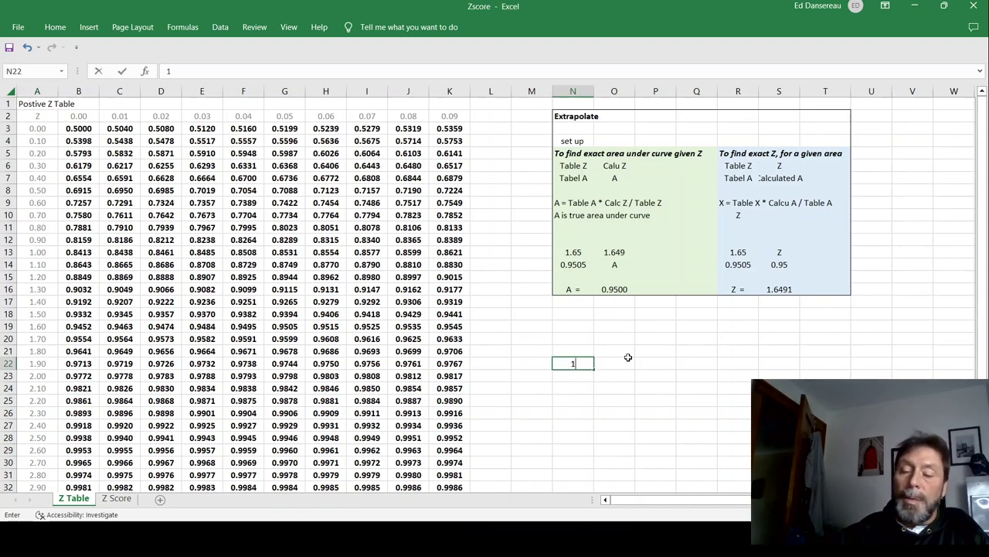
type(".65")
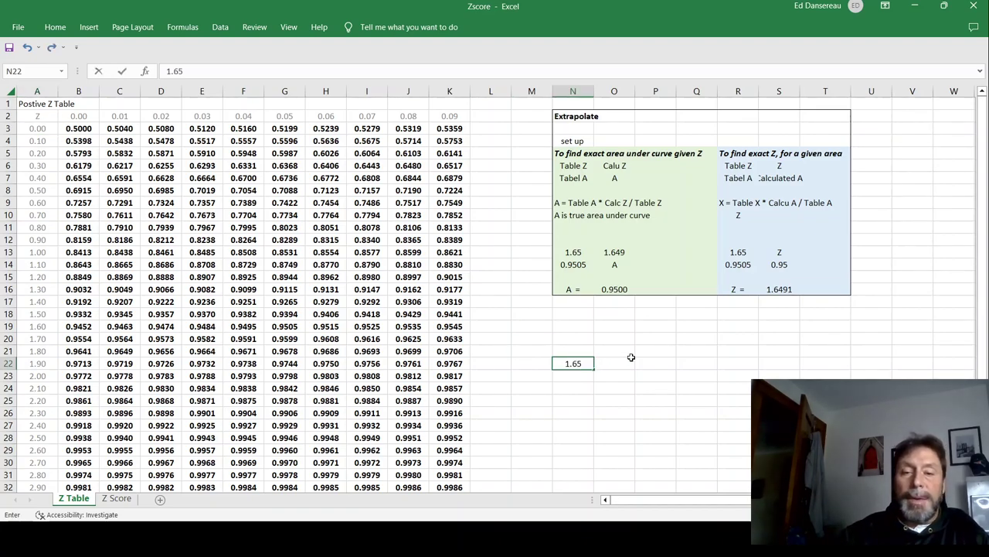
left_click(631, 359)
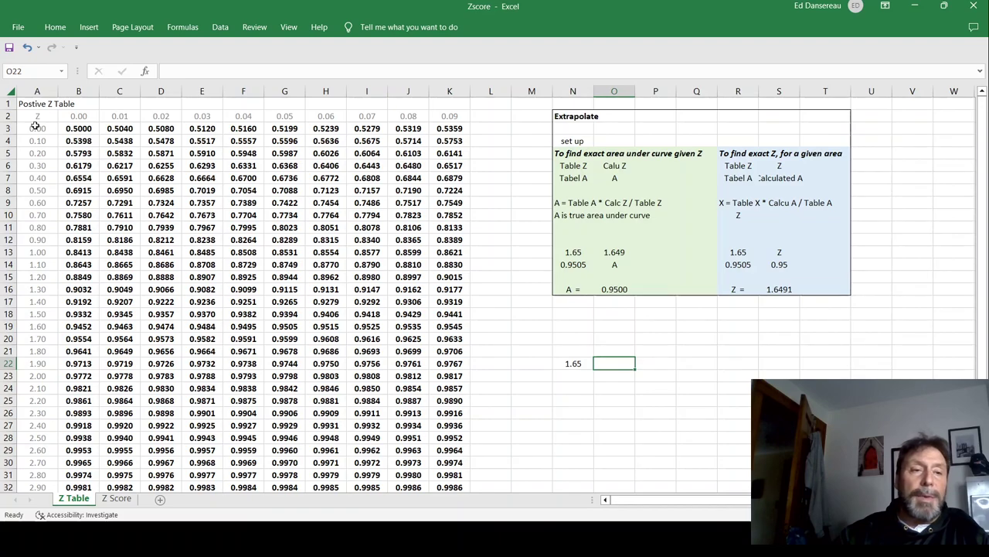
- Split 1.65 into table row 1.6 in O22 and column 0.05 in P22
left_click_drag(37, 128, 24, 420)
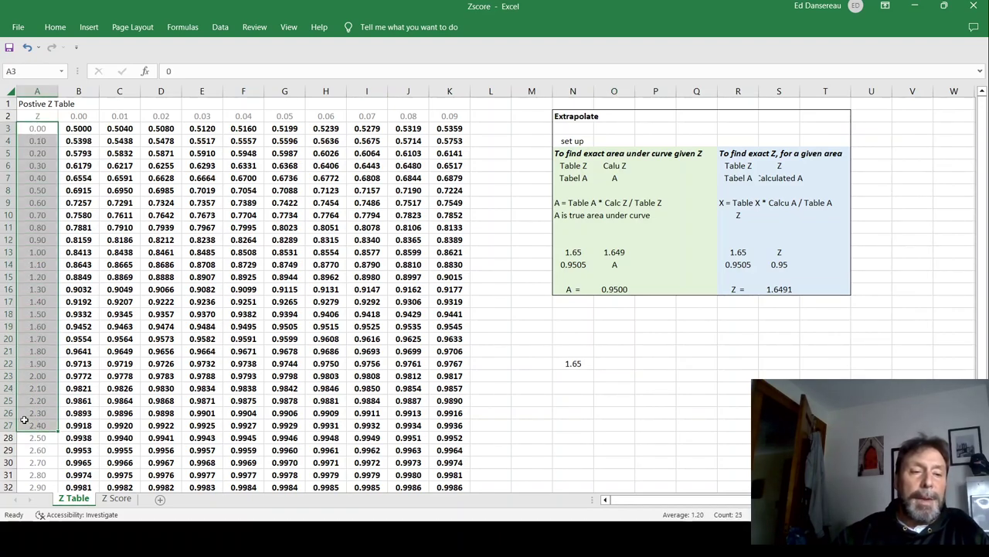
left_click(37, 328)
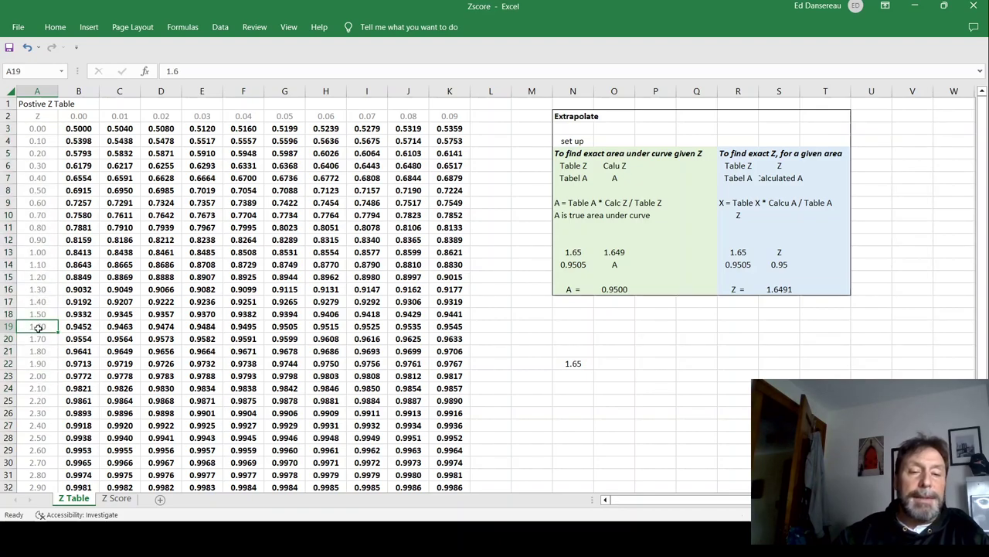
left_click(618, 365)
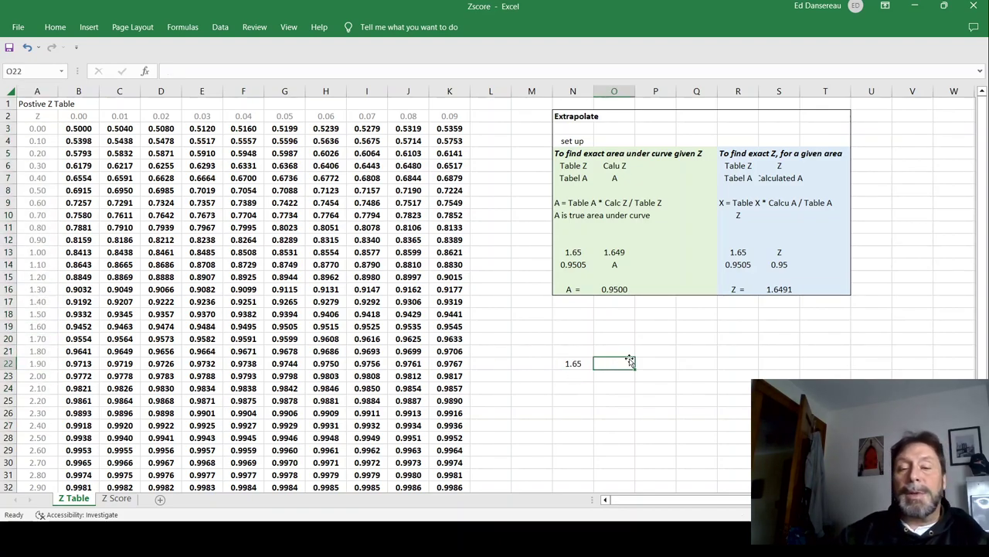
type("1.6")
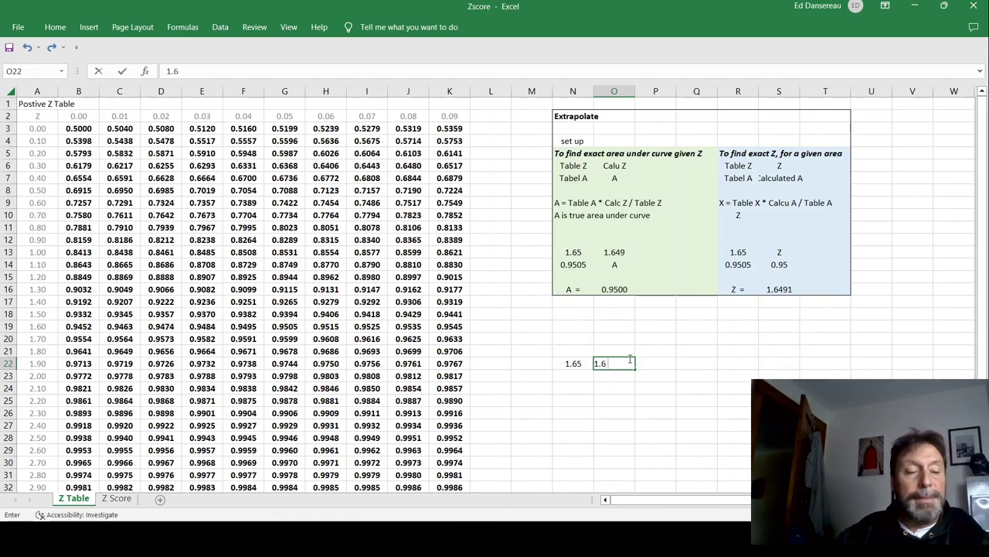
key("Tab")
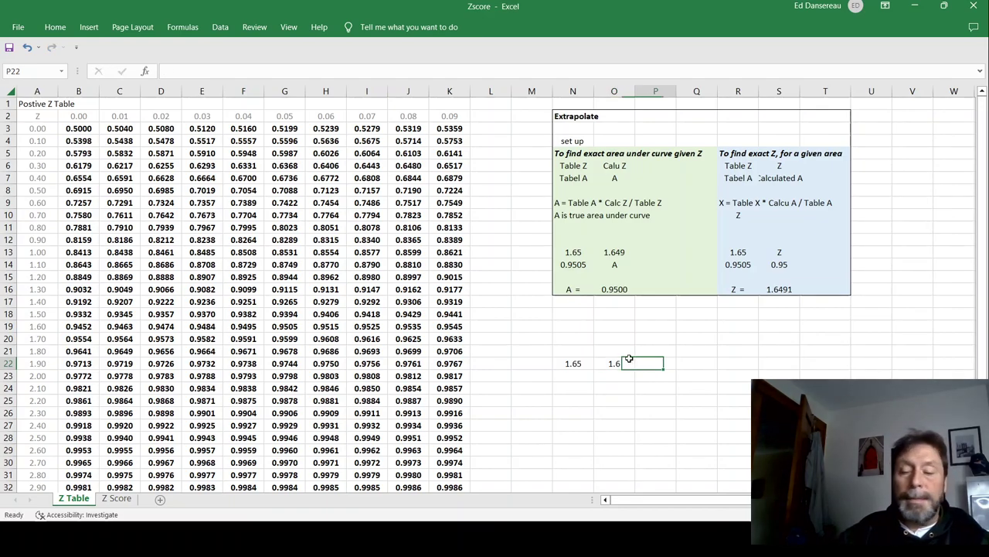
type(".05")
key("Return")
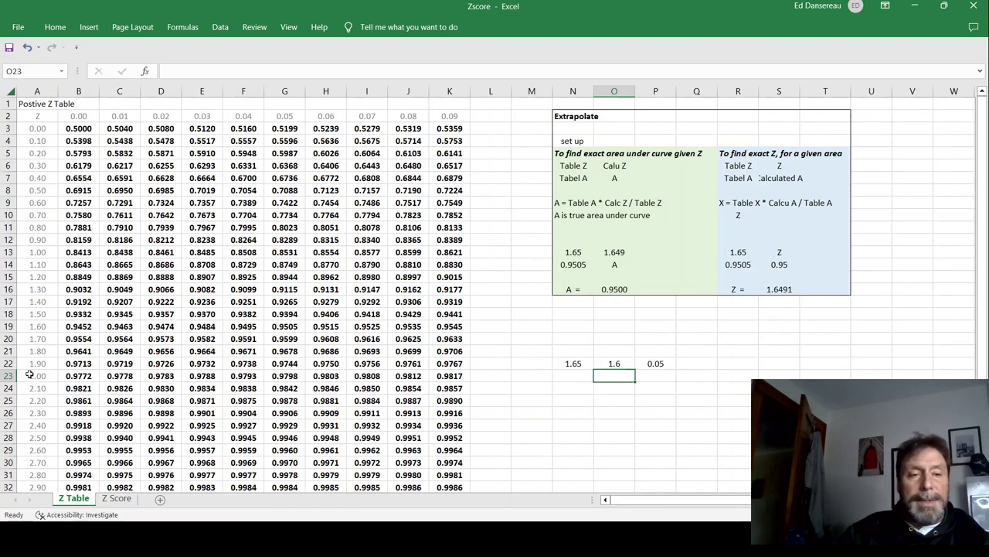
left_click(35, 326)
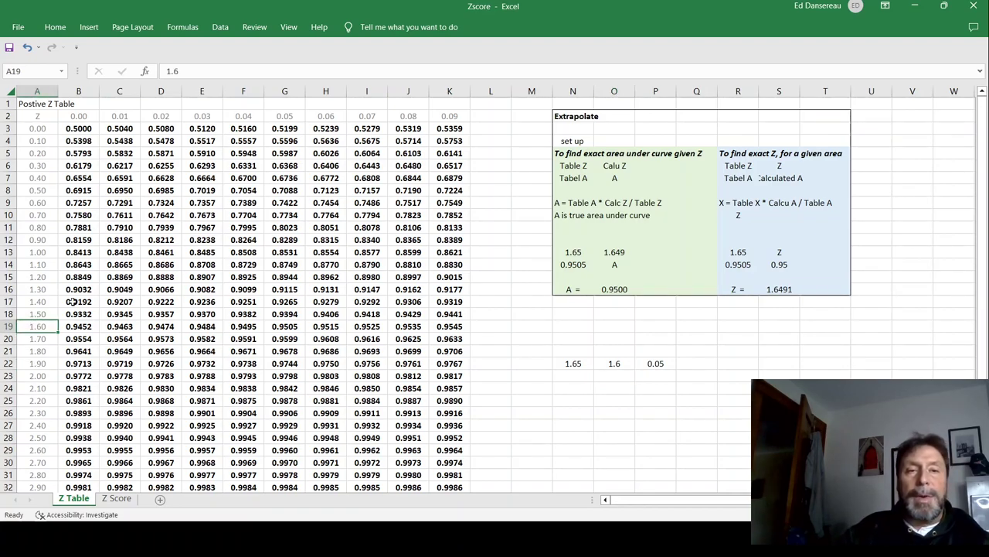
left_click(289, 115)
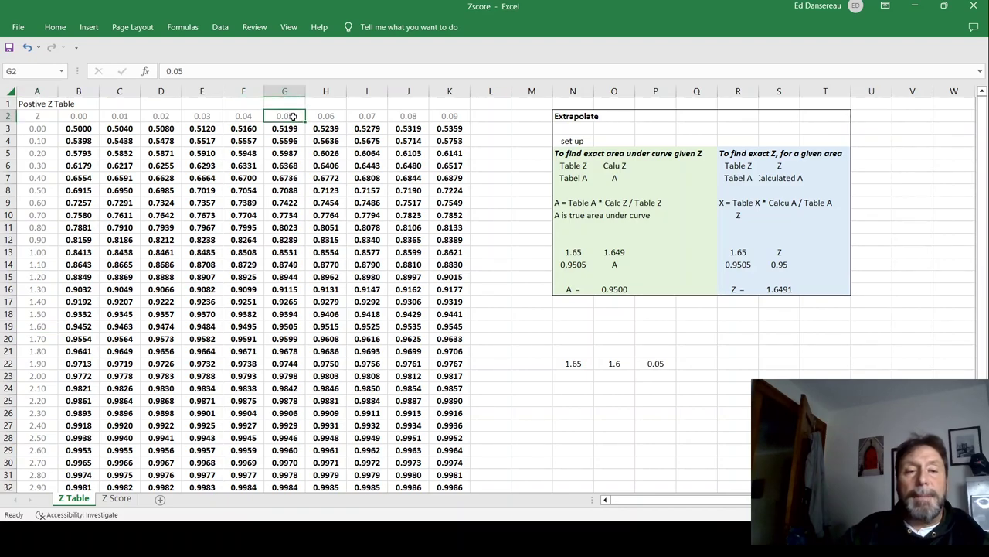
left_click_drag(293, 116, 281, 328)
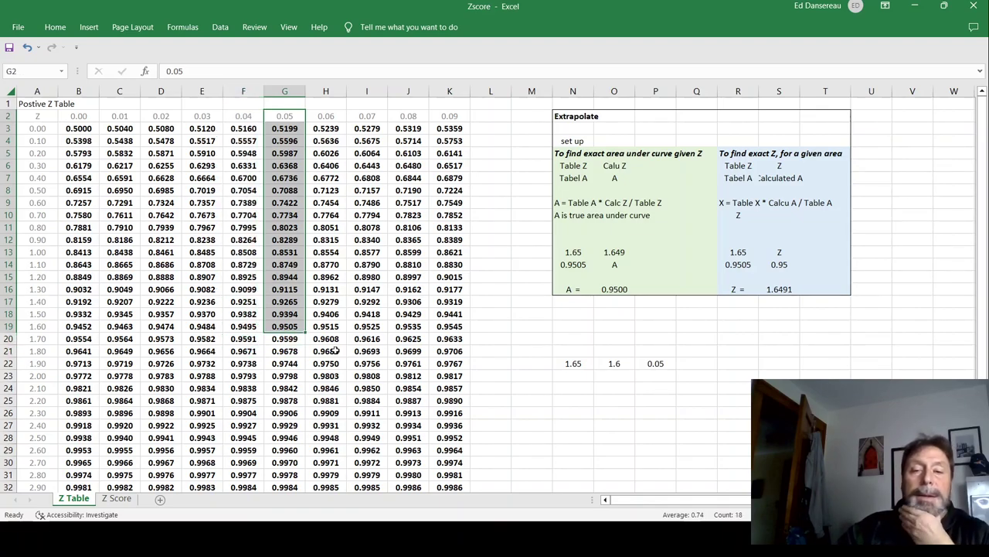
left_click(284, 326)
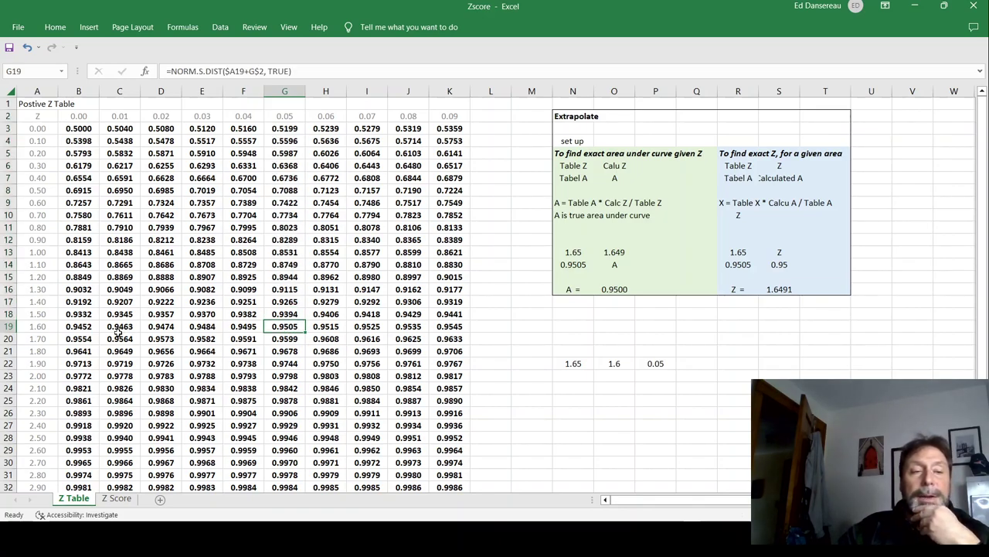
left_click(34, 328)
left_click_drag(35, 328, 286, 326)
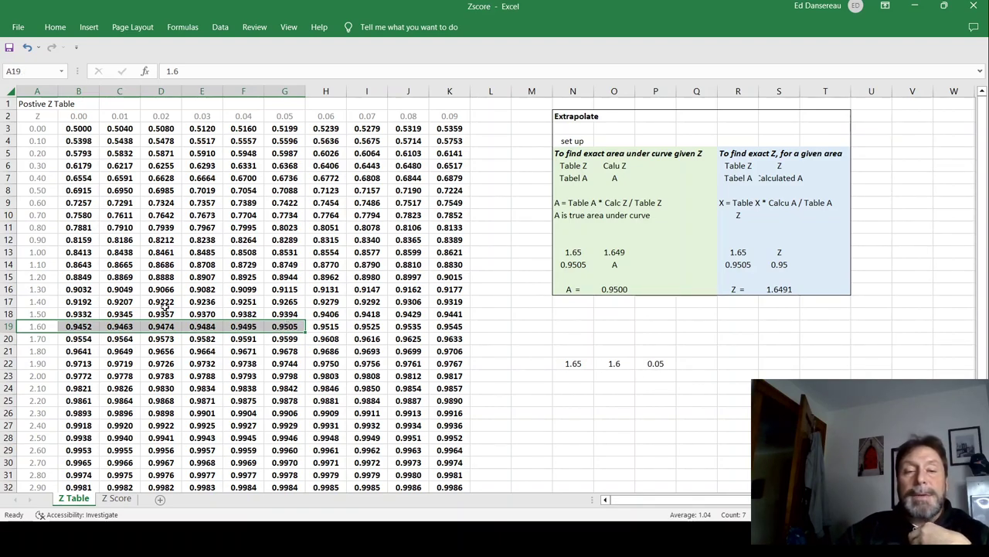
- Add the headings Zscore in N21 and SLP in Q21
left_click(282, 324)
left_click(570, 351)
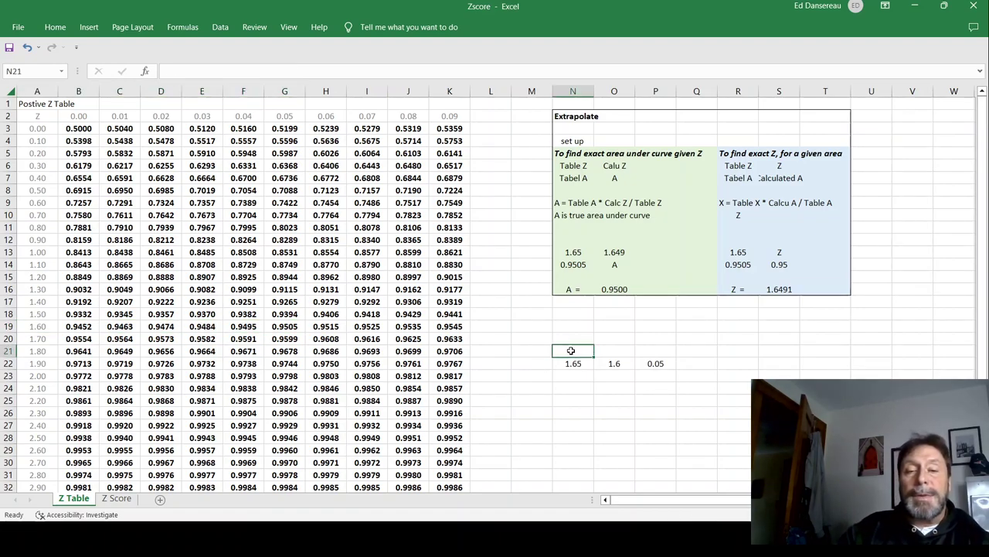
type("Zs")
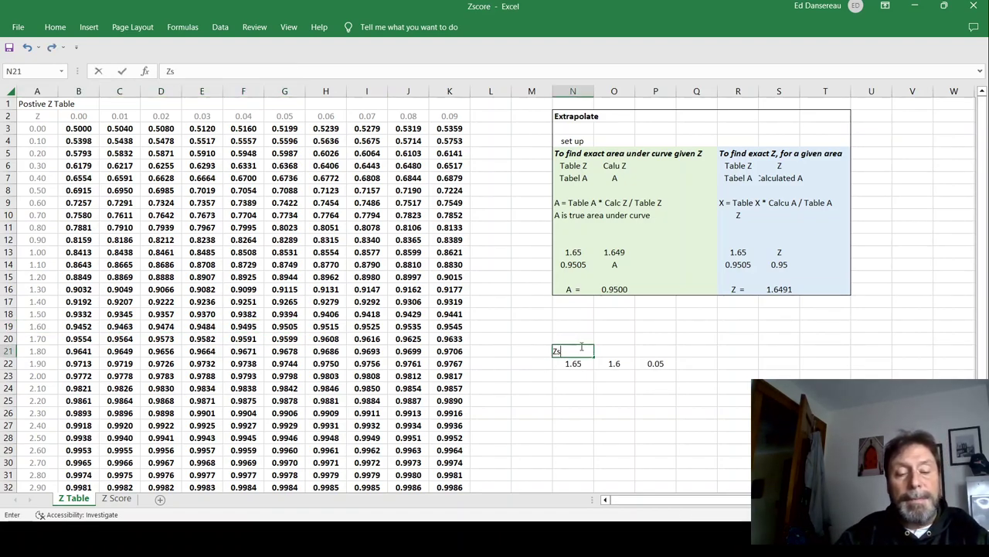
type("core")
key("Tab")
key("Tab")
key("Tab")
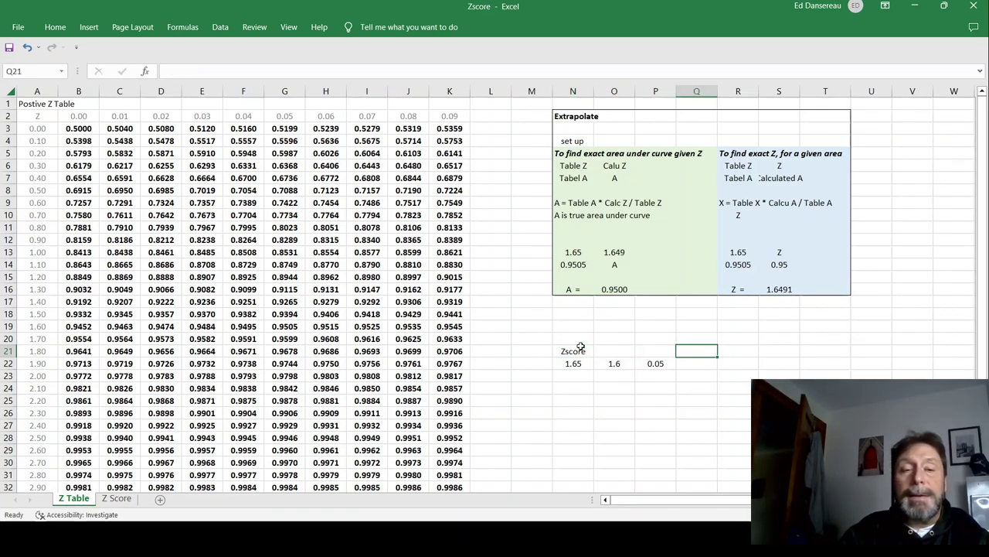
type("S")
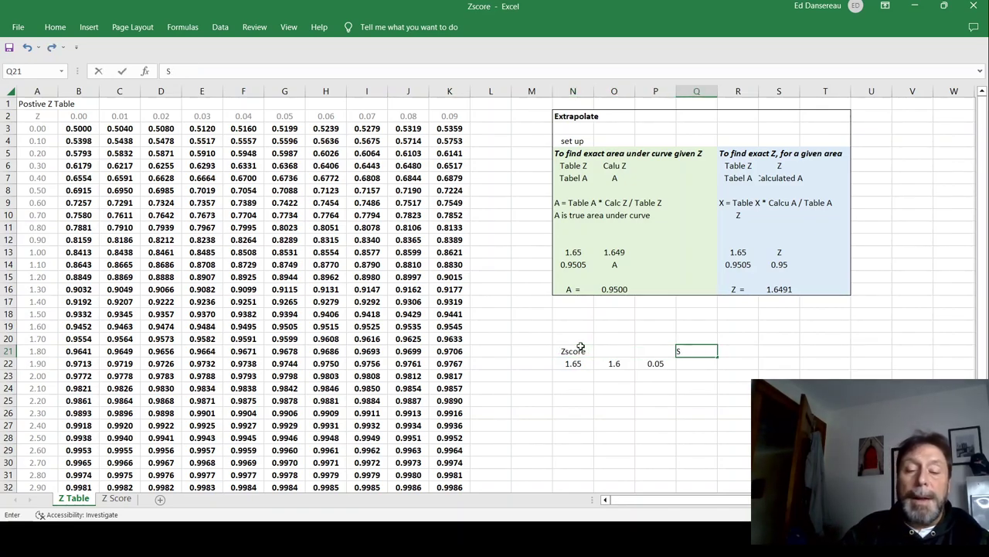
type("LP")
key("Return")
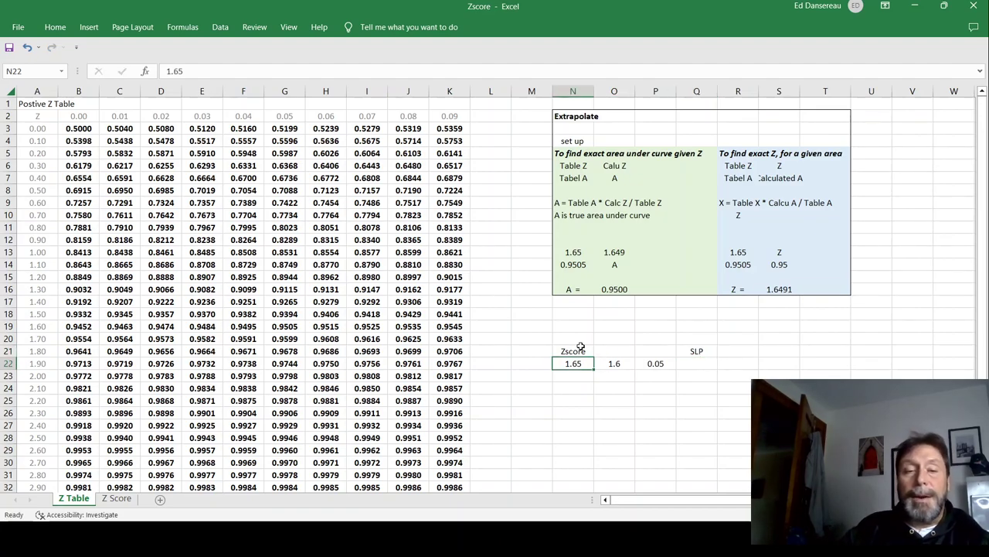
- Link Q22 to table cell G19 with =G19 so SLP shows 0.9505
left_click(284, 325)
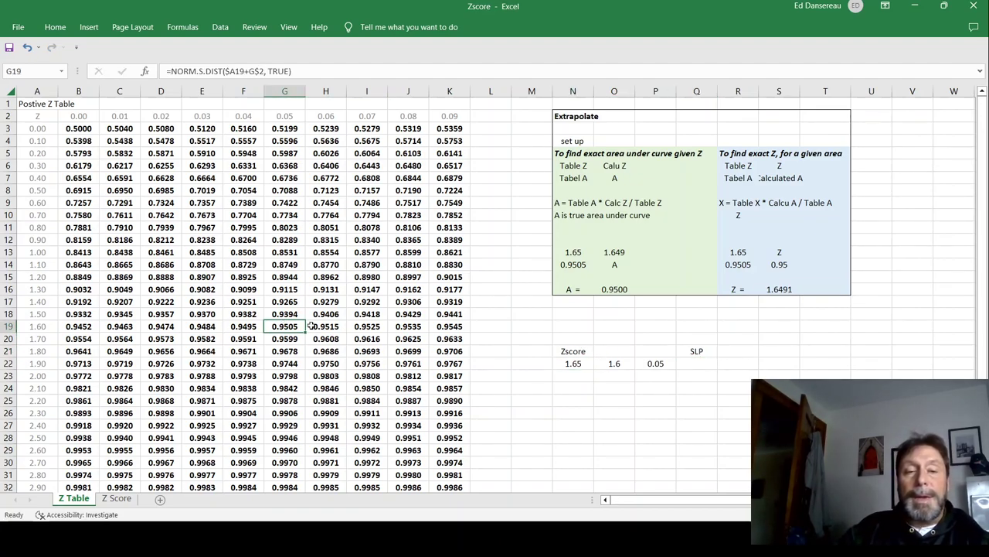
left_click(697, 363)
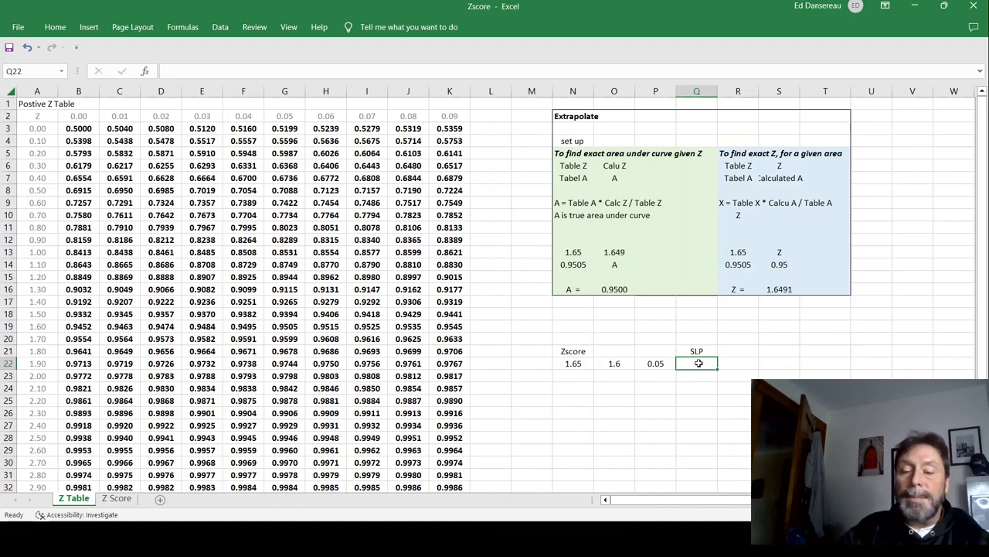
type("=")
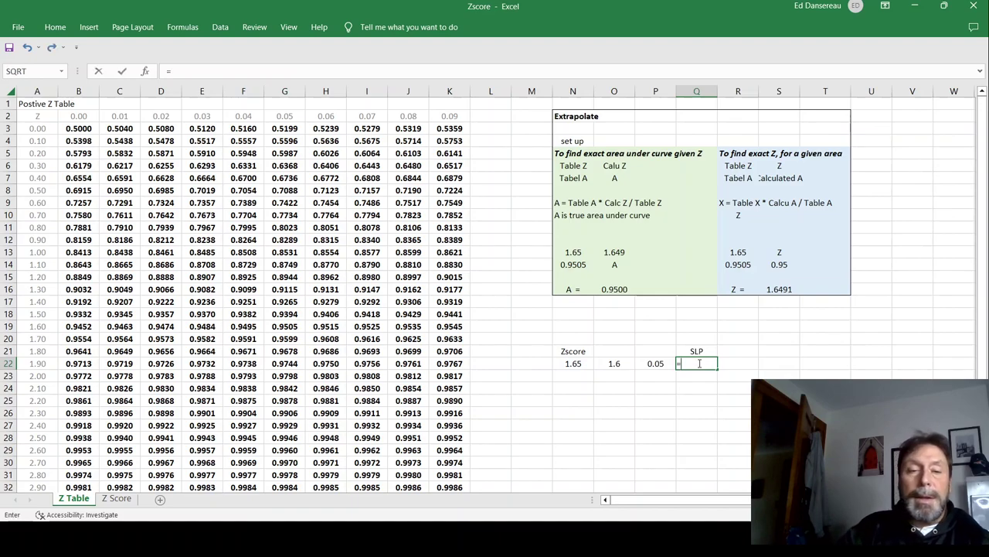
left_click(284, 326)
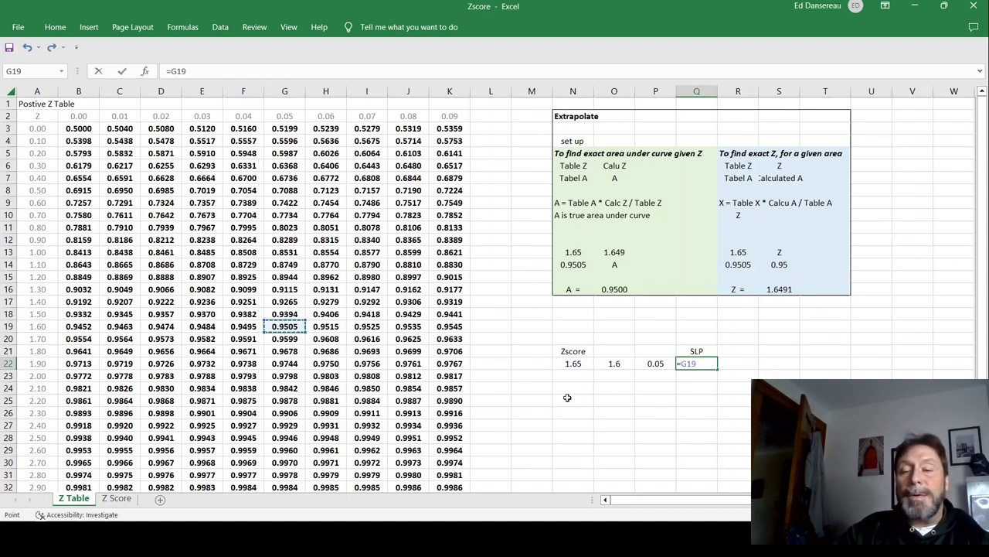
key("Return")
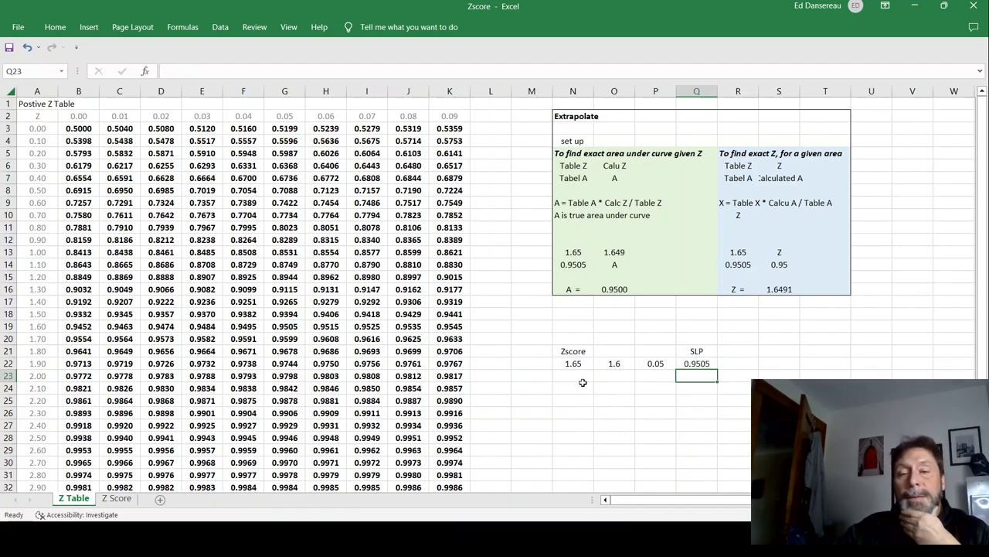
left_click(571, 352)
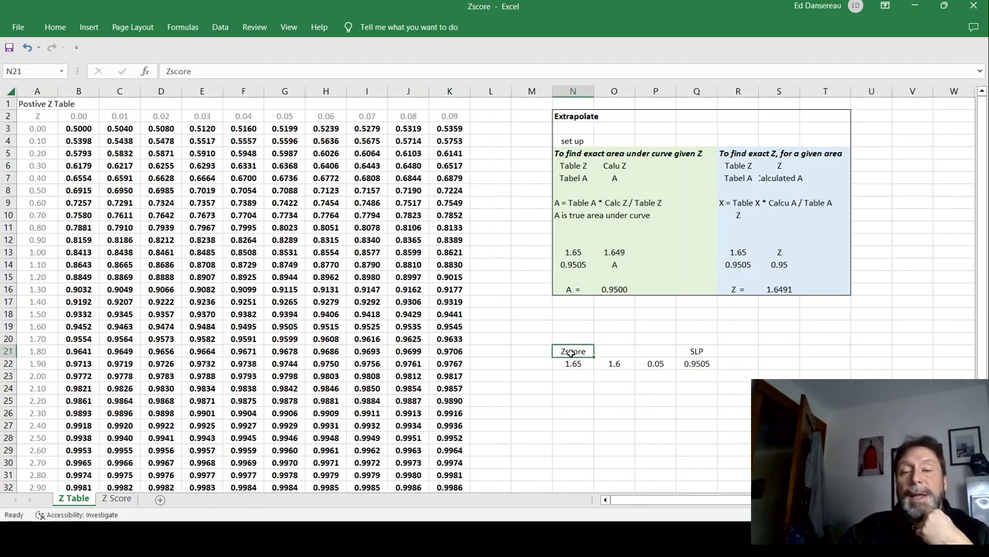
left_click(705, 362)
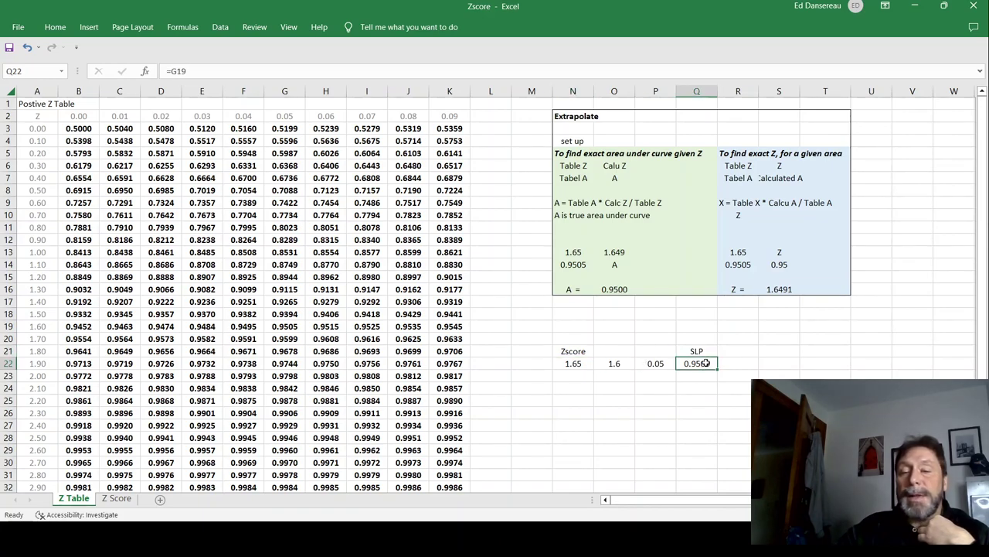
- Label N25 as SLP and enter 90% beneath it in N26
left_click(575, 395)
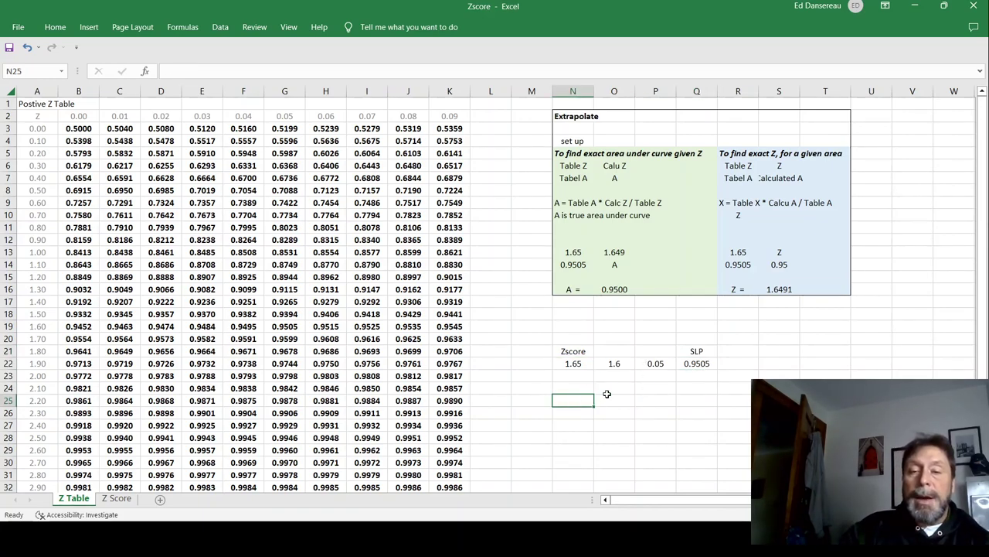
type("SLP")
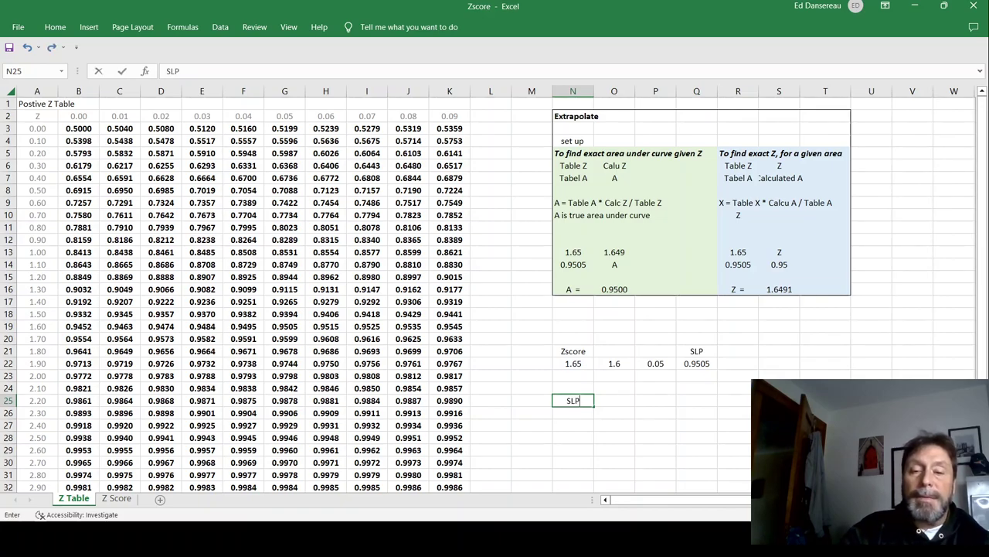
key("Return")
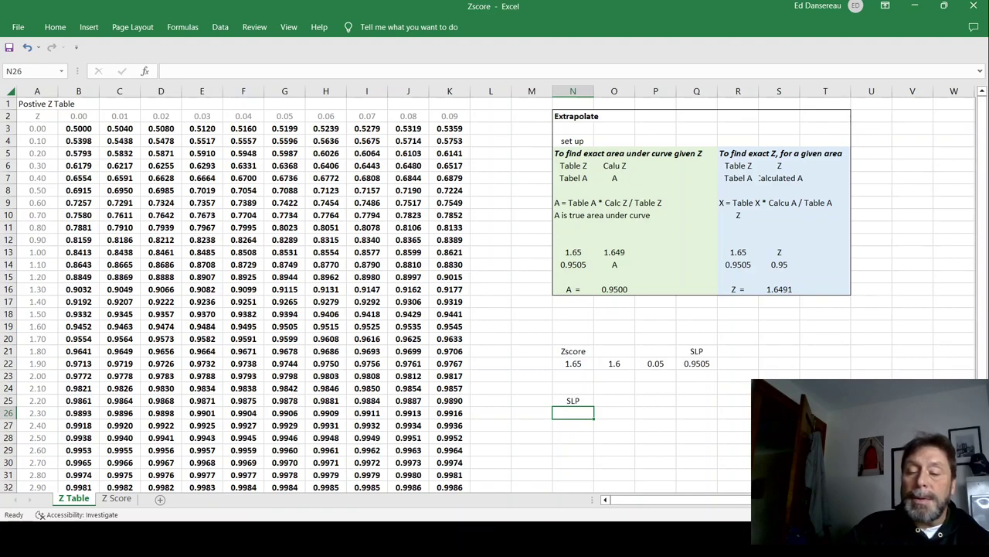
type("90%")
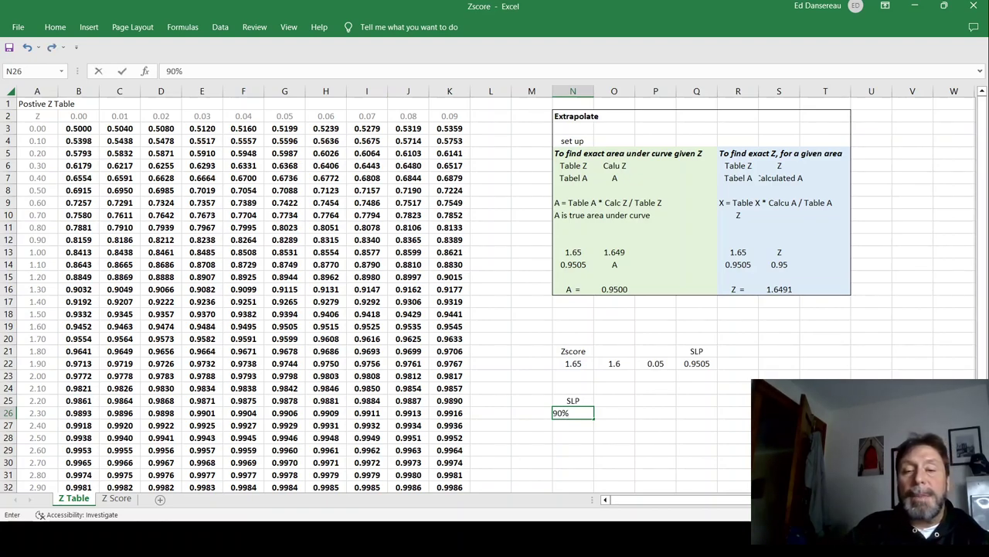
key("Return")
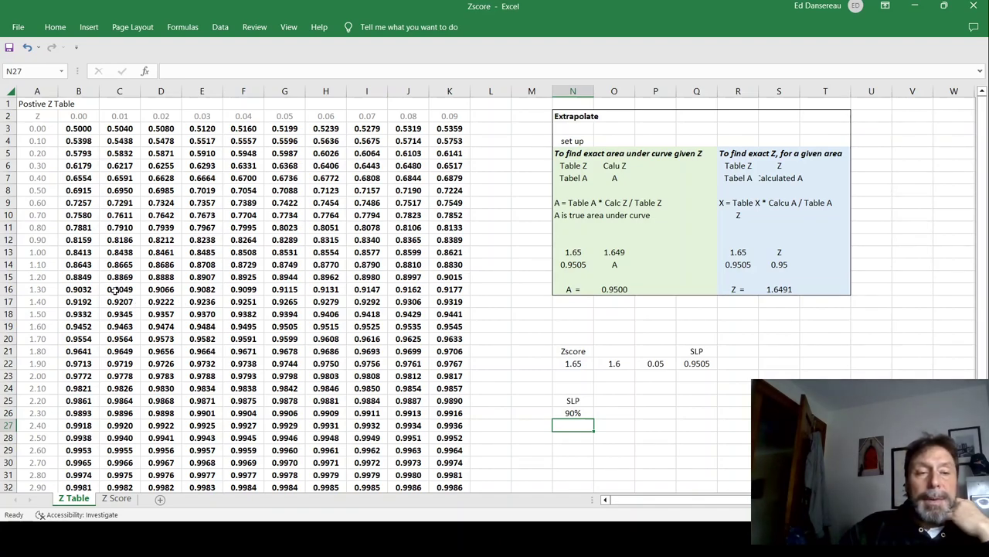
left_click(272, 277)
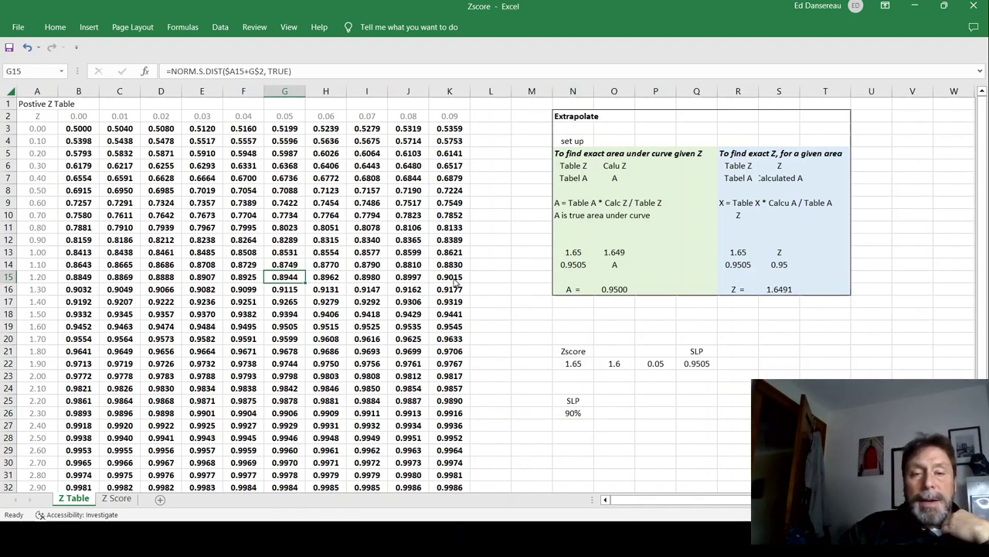
left_click(409, 276)
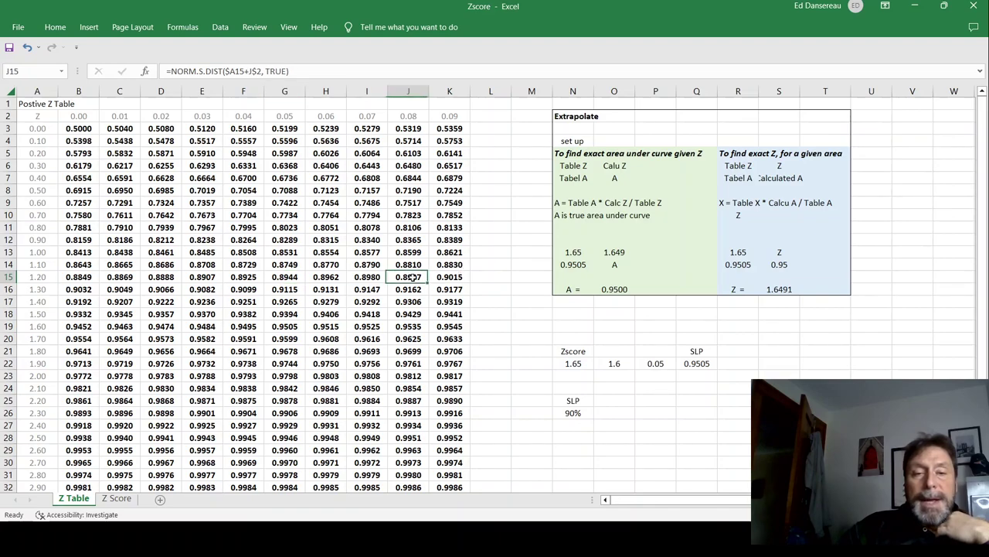
left_click_drag(425, 277, 452, 277)
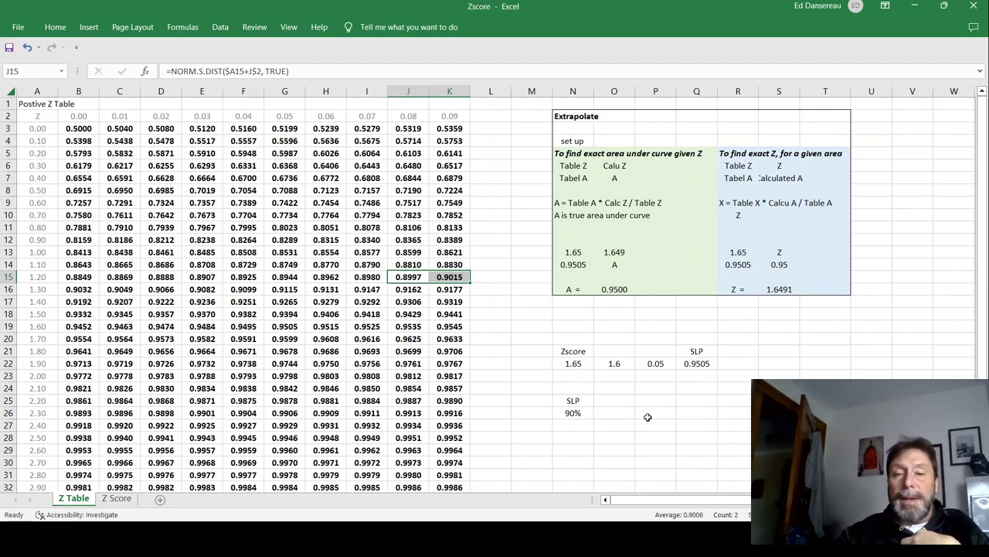
left_click(456, 277)
left_click(626, 414)
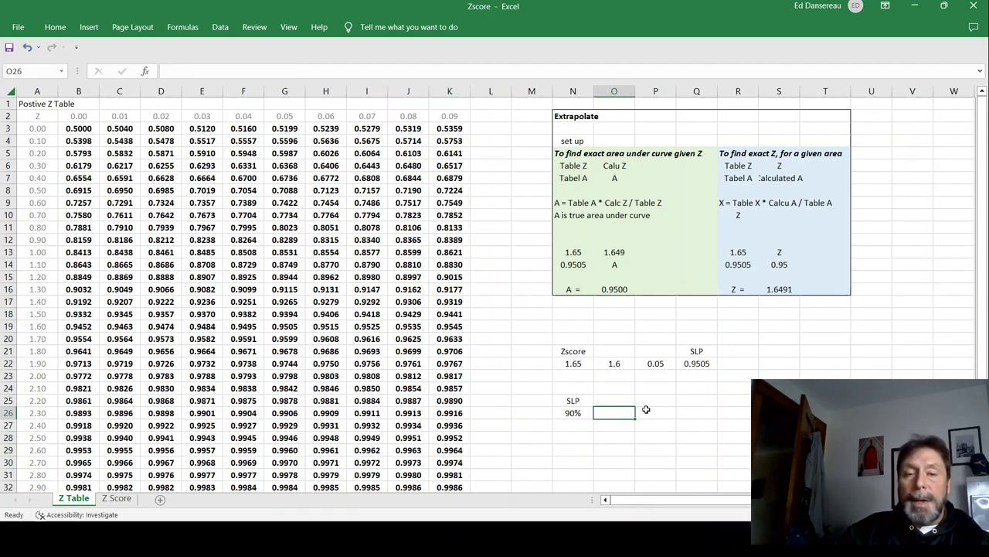
- Complete the table area 0.9015 in O26 and enter Z row 1.2 in Q26
type(".9015")
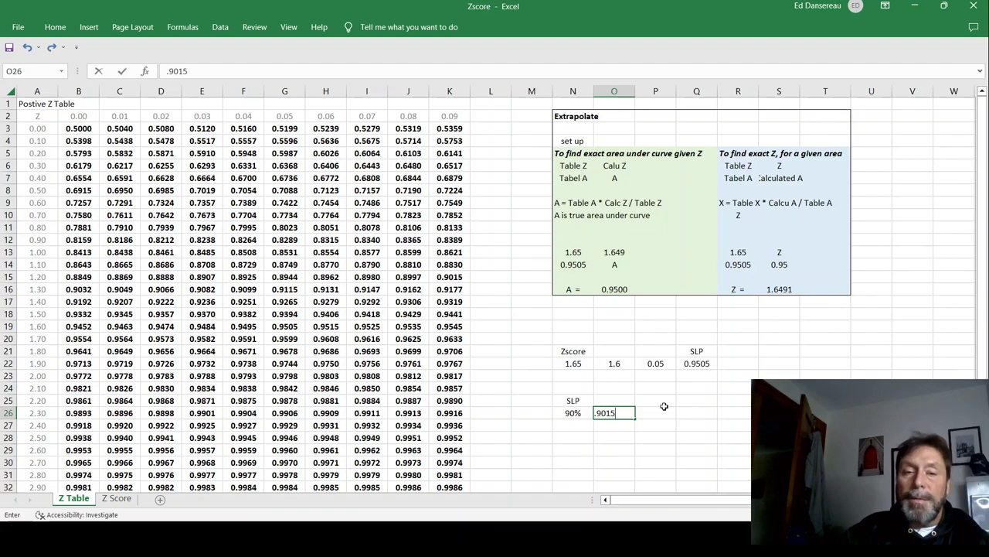
key("Return")
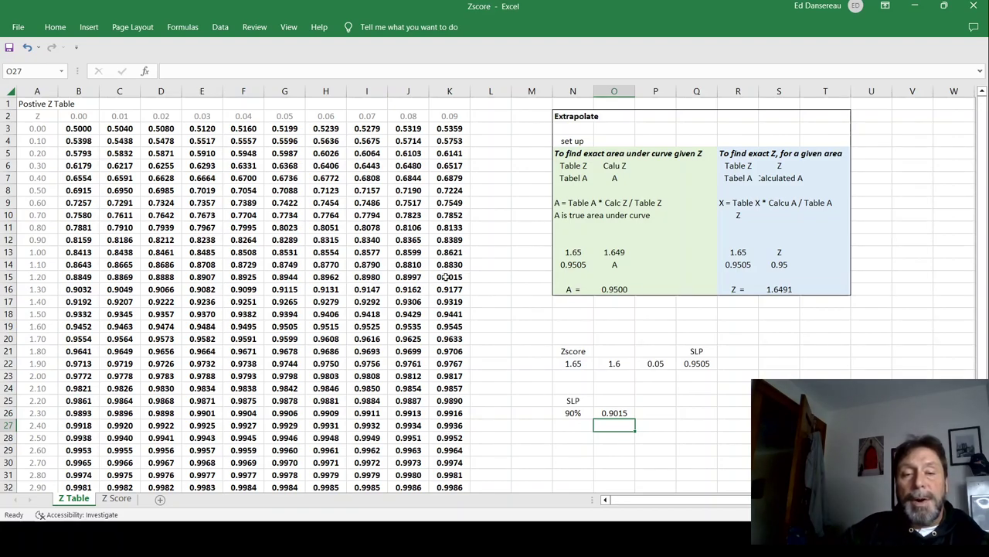
left_click(435, 275)
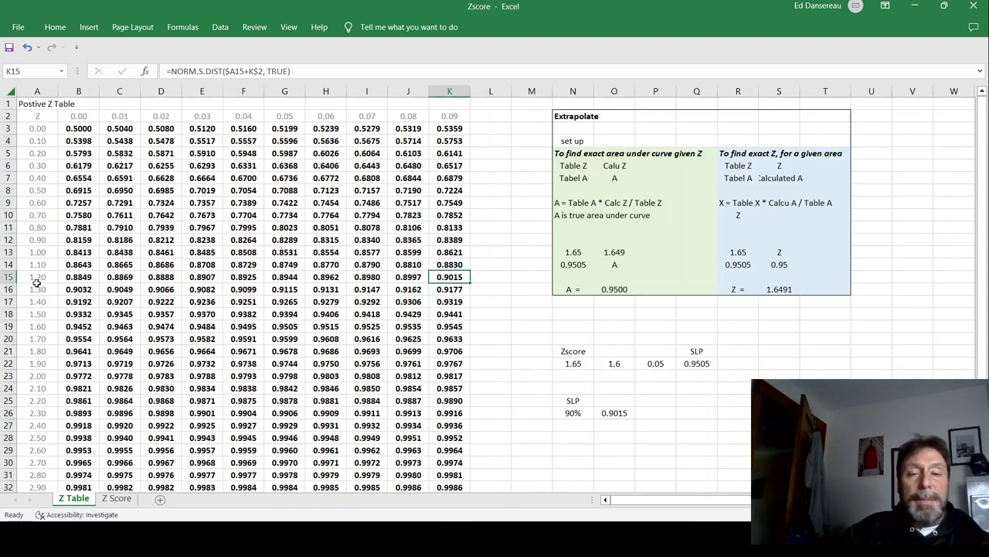
left_click(701, 418)
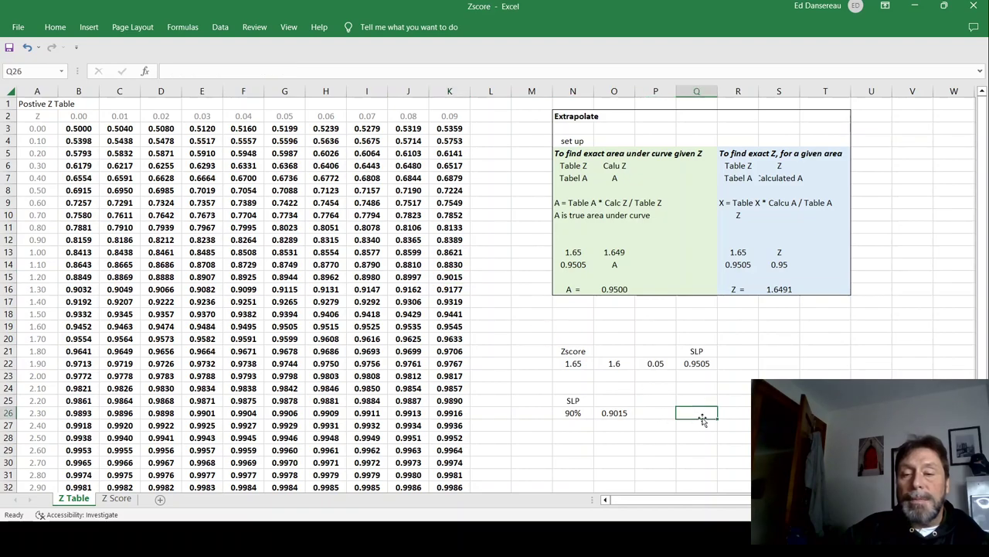
type("1.2")
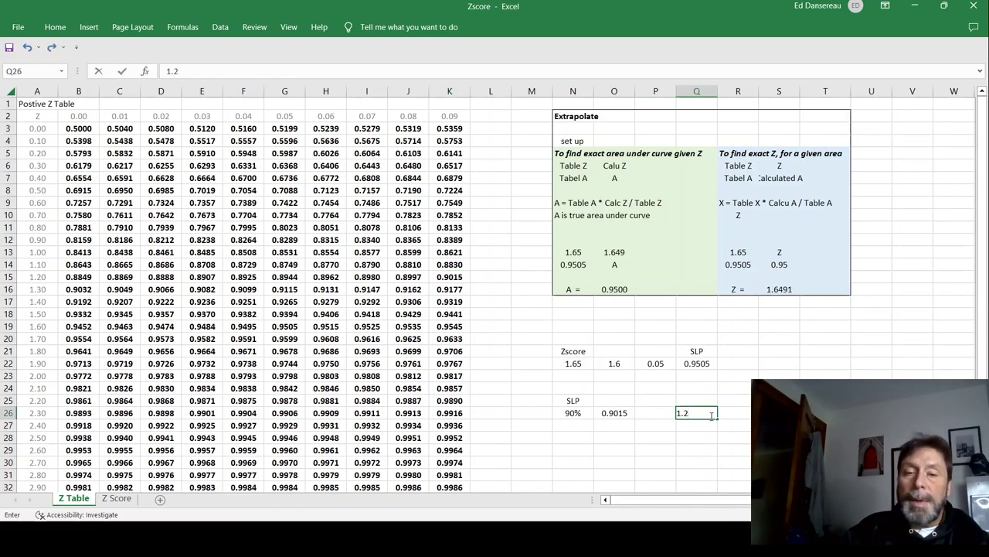
key("Tab")
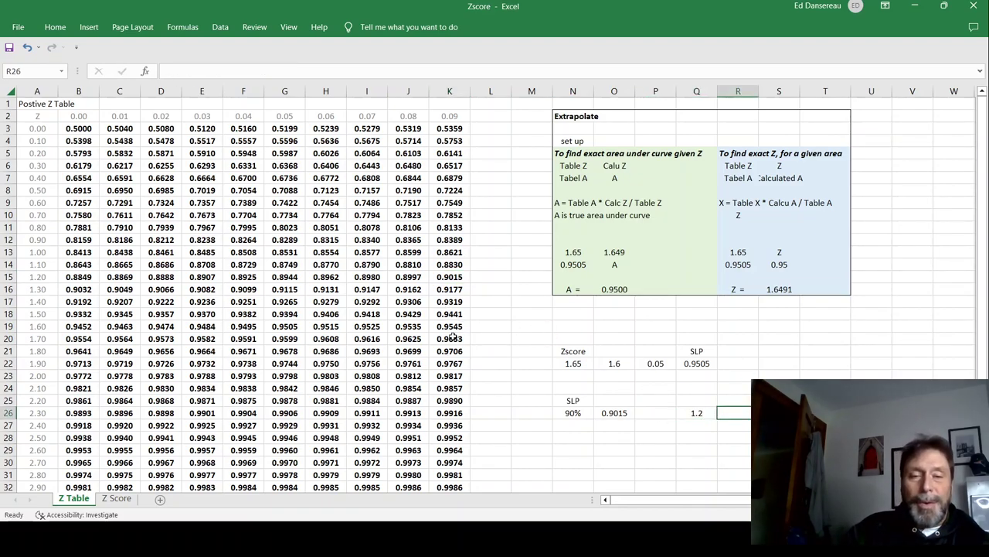
- Enter column 0.09 in R26 and Z 1.29 in S26, discarding a stray label
left_click(449, 276)
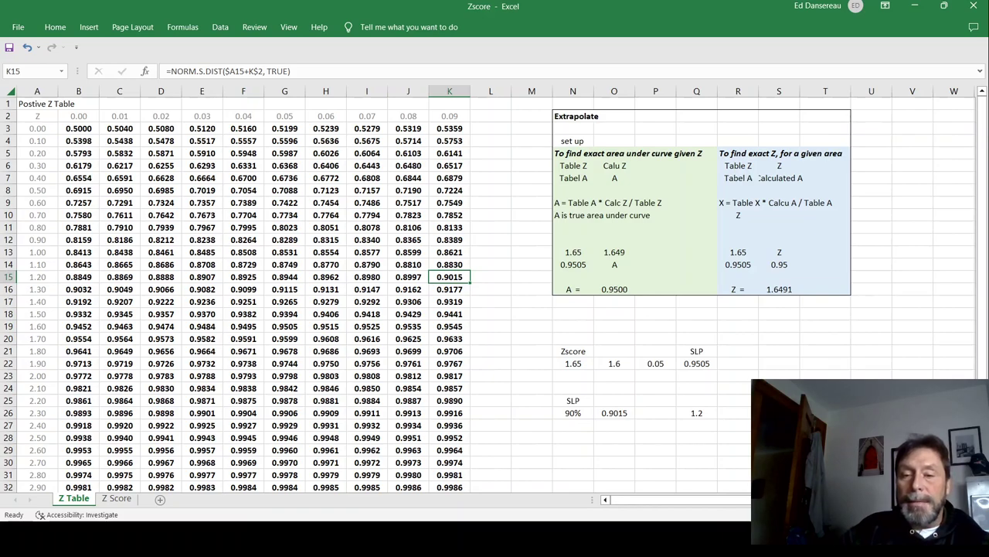
left_click(732, 412)
type(".0")
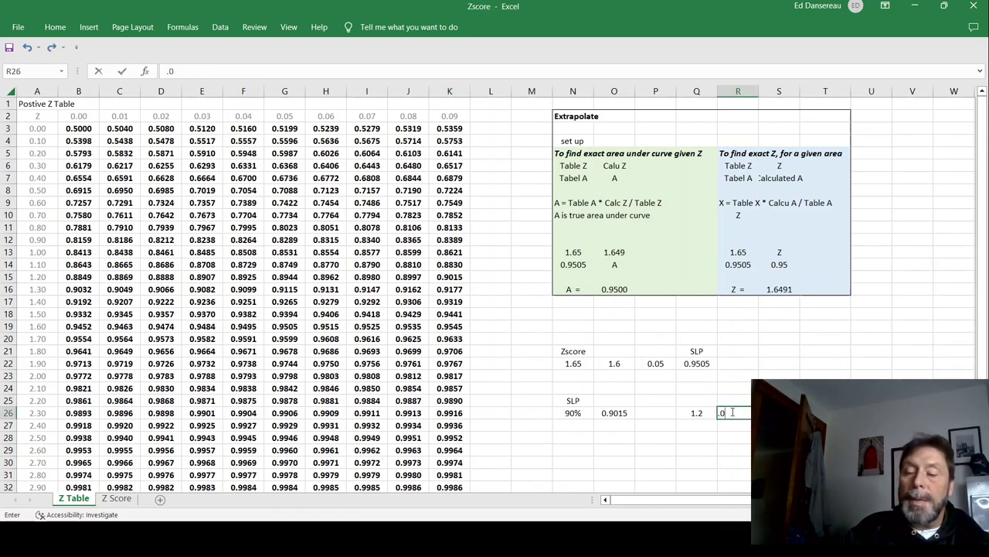
type("9")
key("Tab")
type("1")
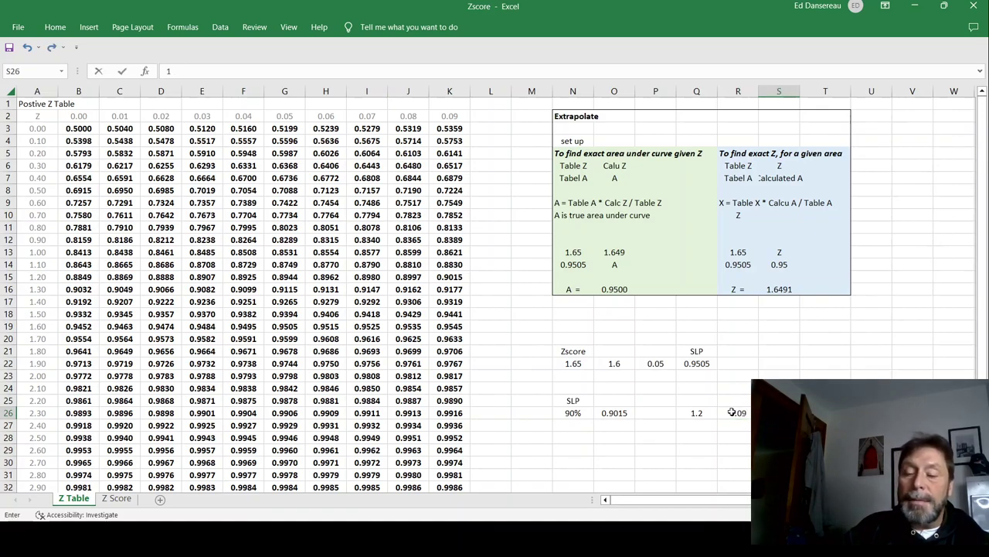
type(".29")
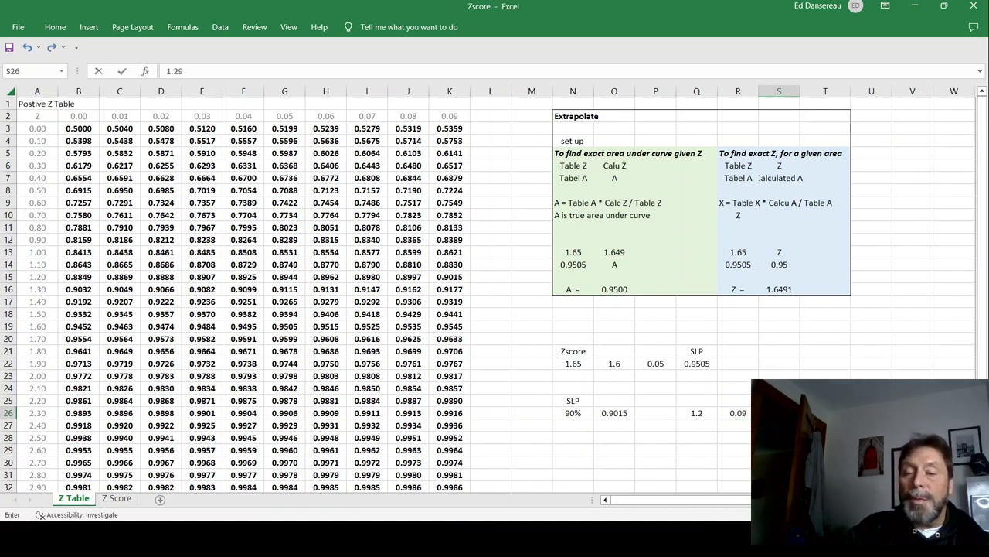
key("Up")
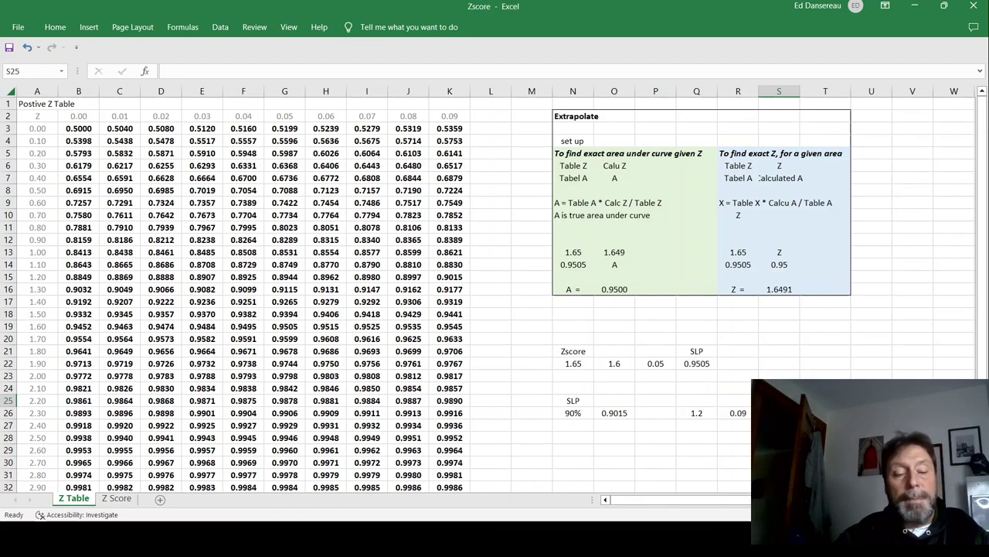
type("Zs")
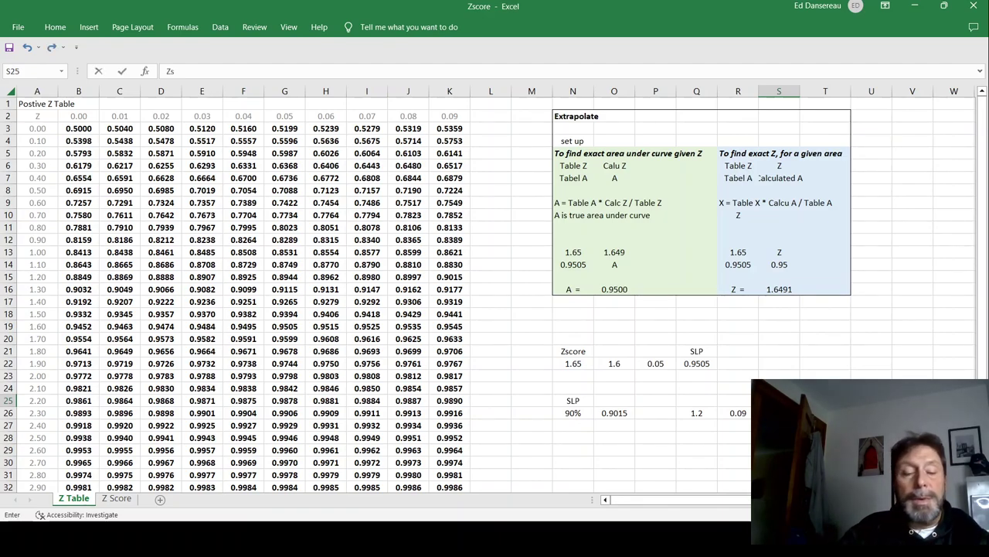
type("core")
key("Escape")
key("Down")
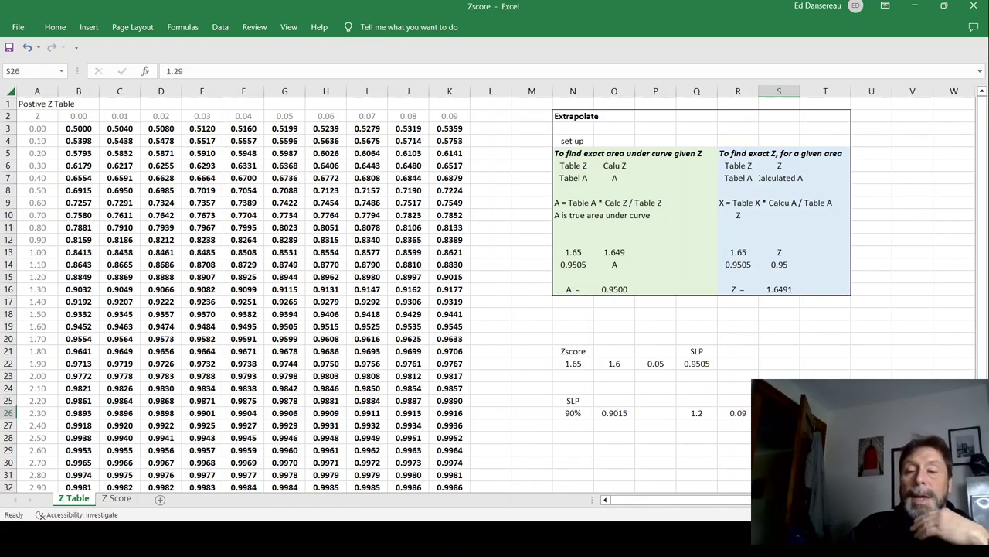
- Add the note 'Round Up' in N29 below the 90% lookup, then select R13:S14
left_click(585, 446)
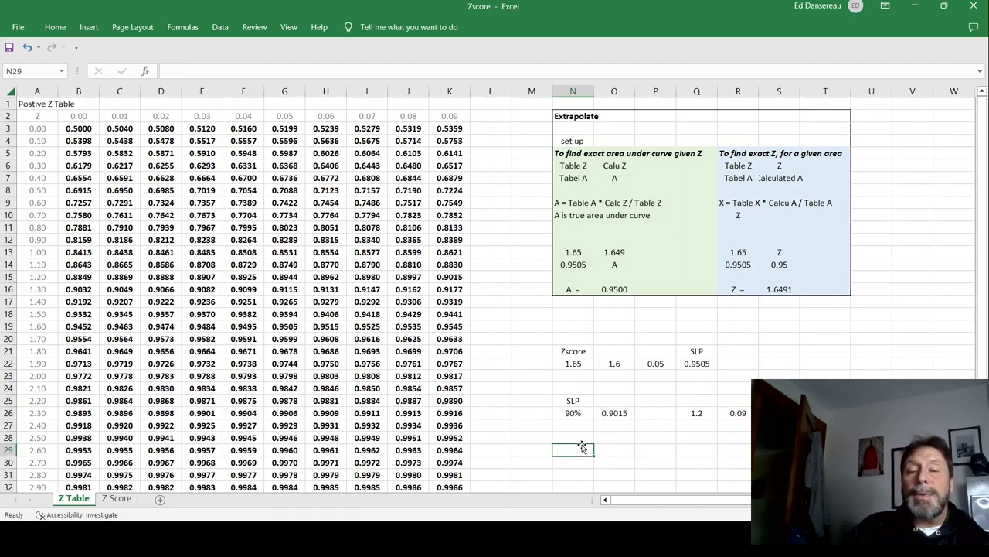
type("Round")
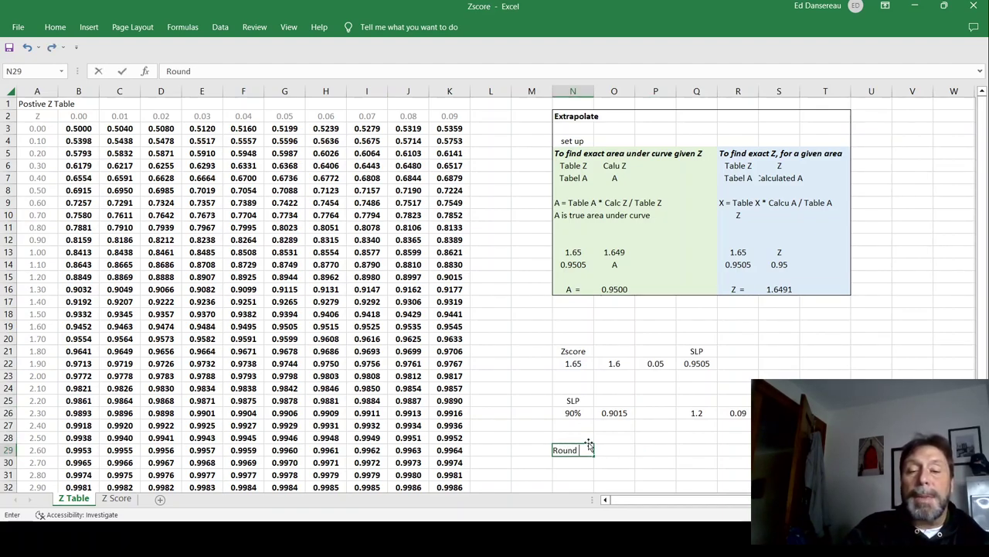
type(" Up")
key("Return")
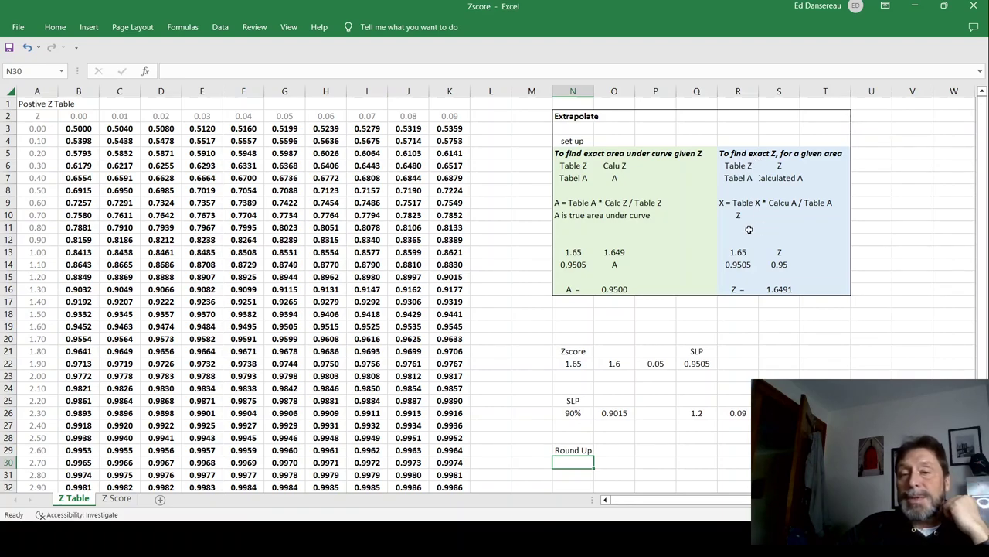
left_click_drag(738, 252, 776, 261)
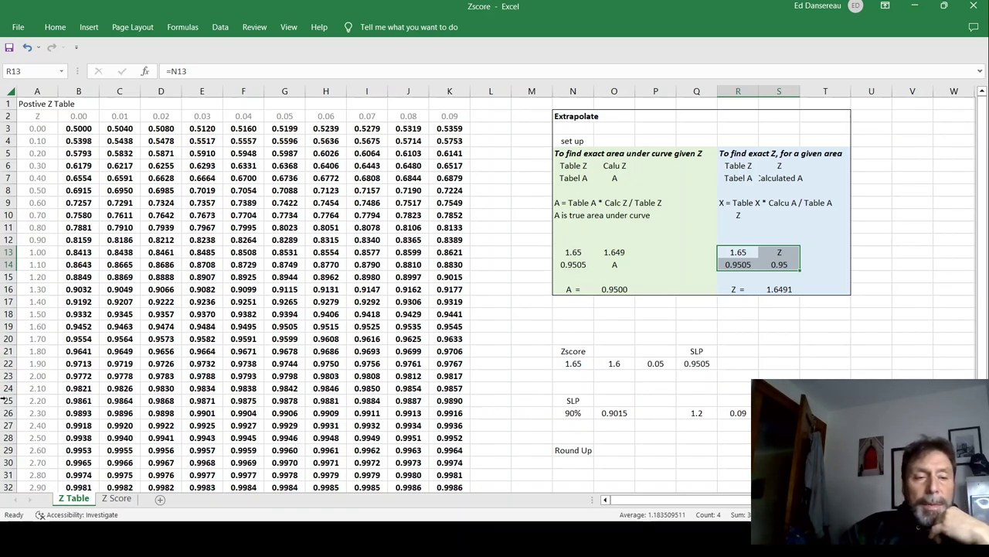
left_click(280, 329)
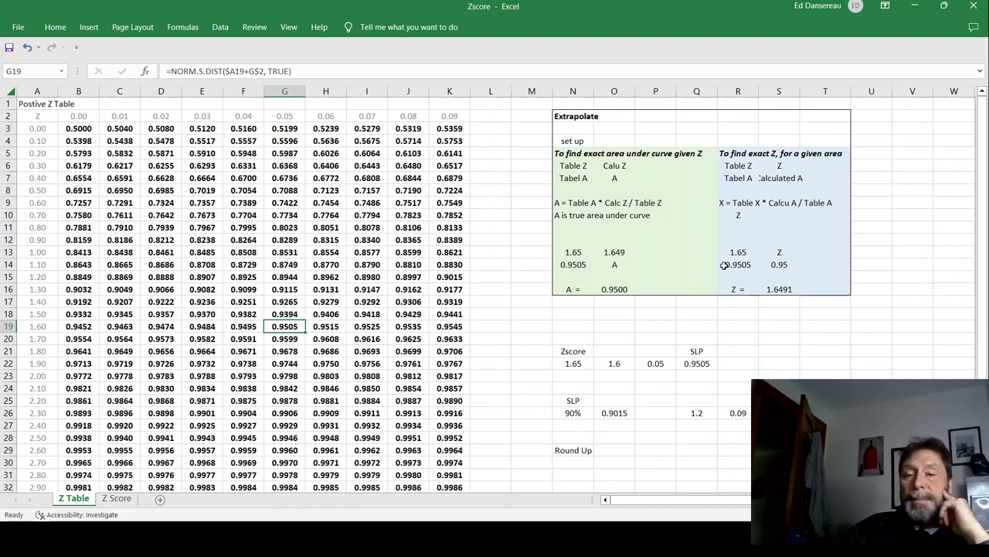
left_click(779, 265)
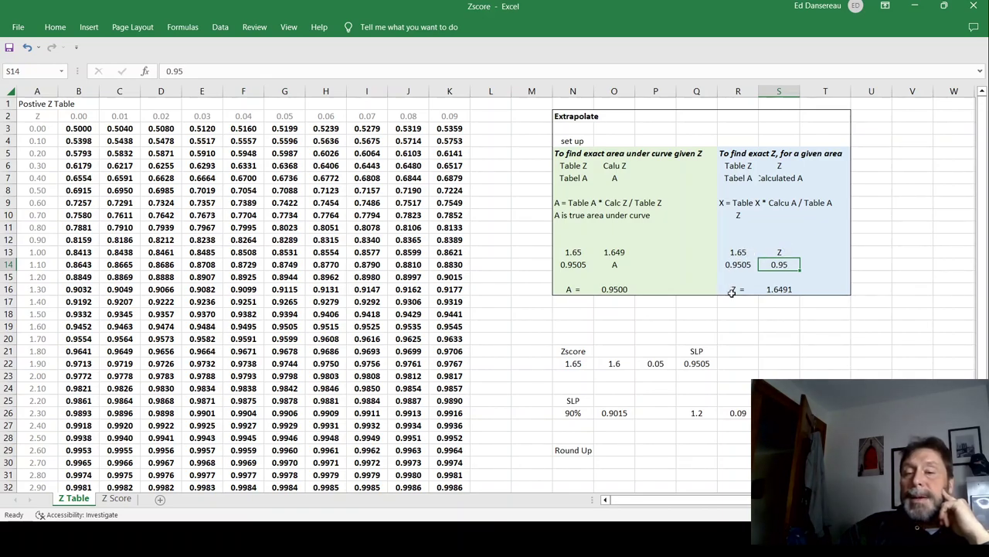
left_click(786, 289)
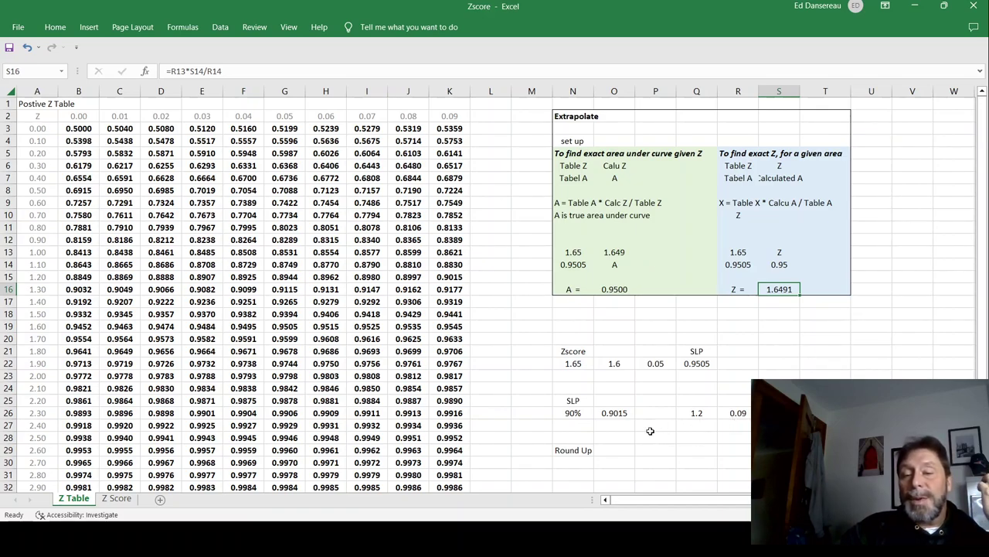
left_click(573, 450)
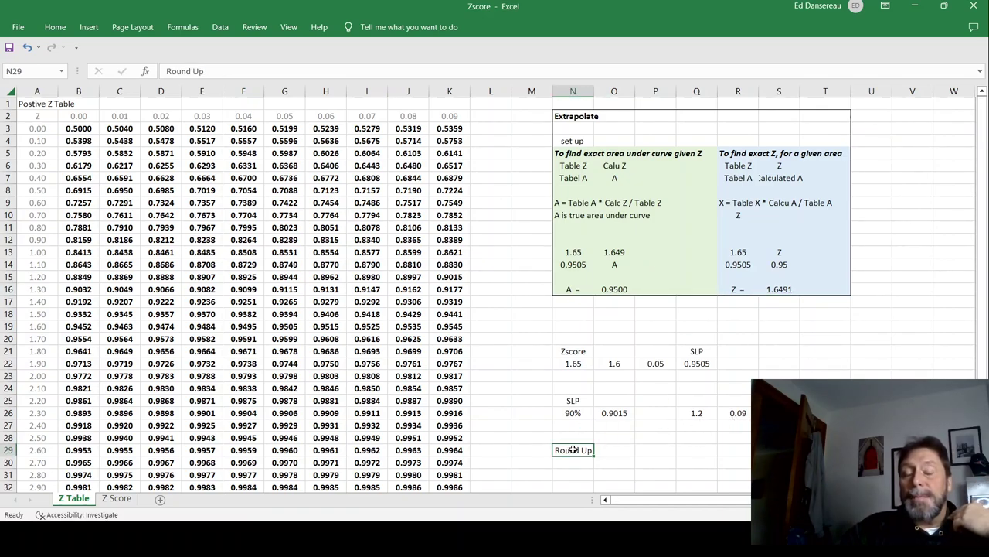